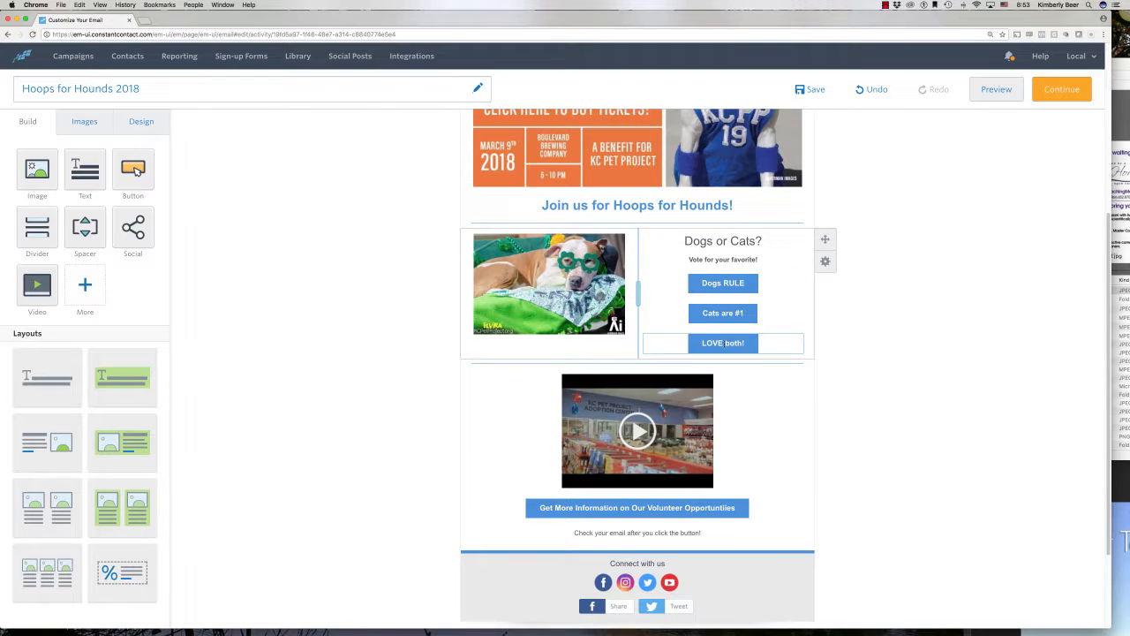
pyautogui.moveTo(135, 171); pyautogui.dragTo(759, 265)
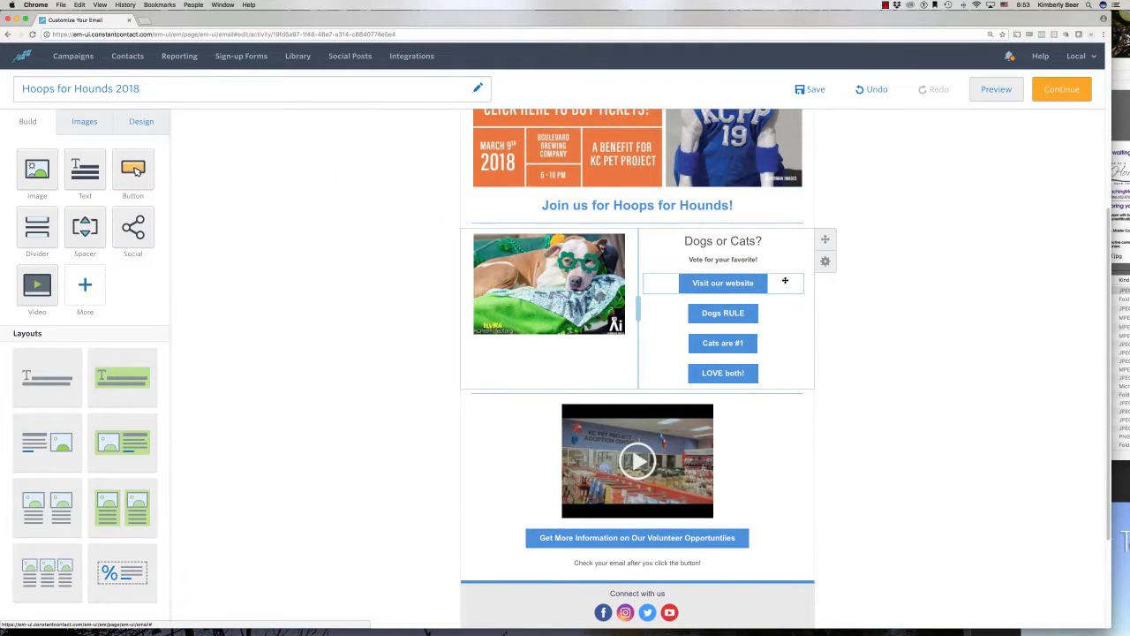
pyautogui.click(785, 281)
pyautogui.click(803, 253)
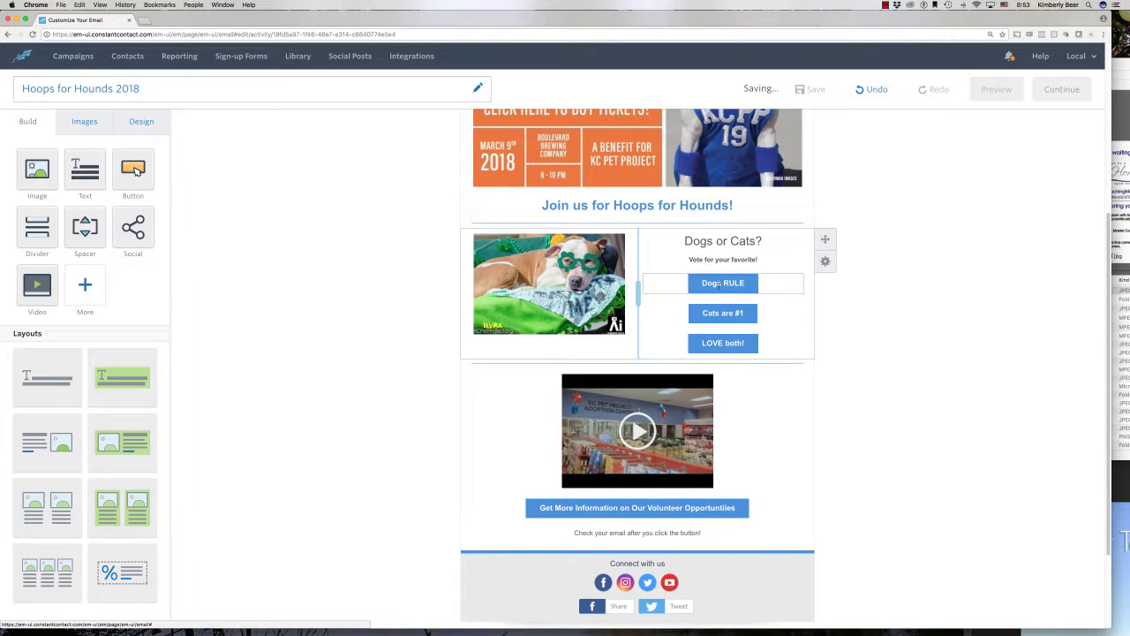
# Enable click segmentation on the Dogs RULE button's link with the Dog Lovers for Donation List as contact list
pyautogui.click(669, 254)
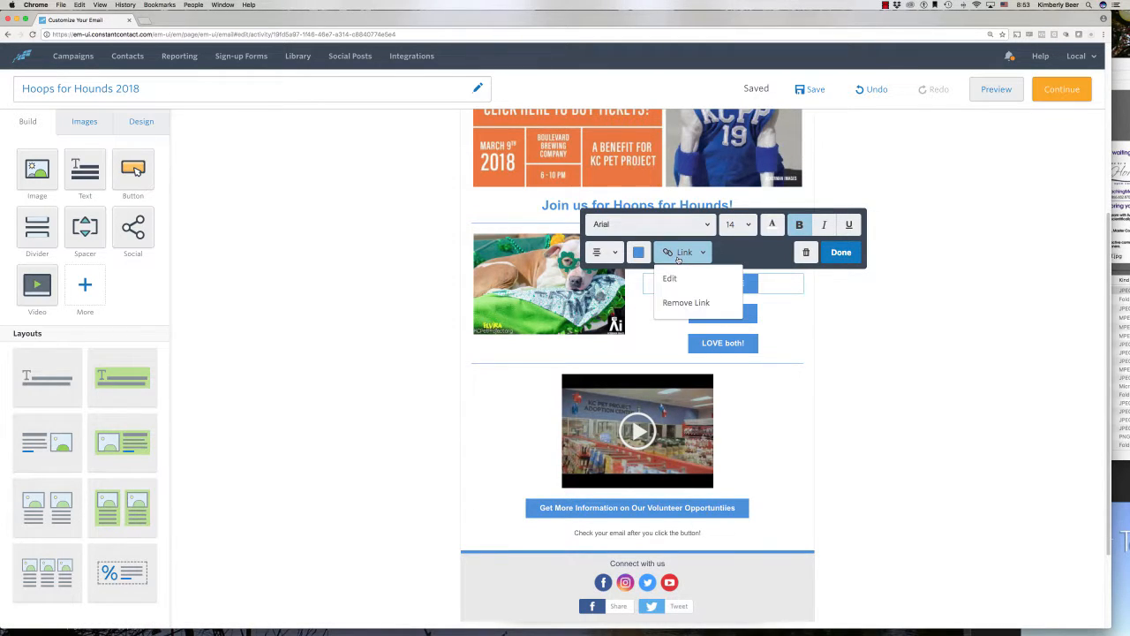
pyautogui.click(670, 277)
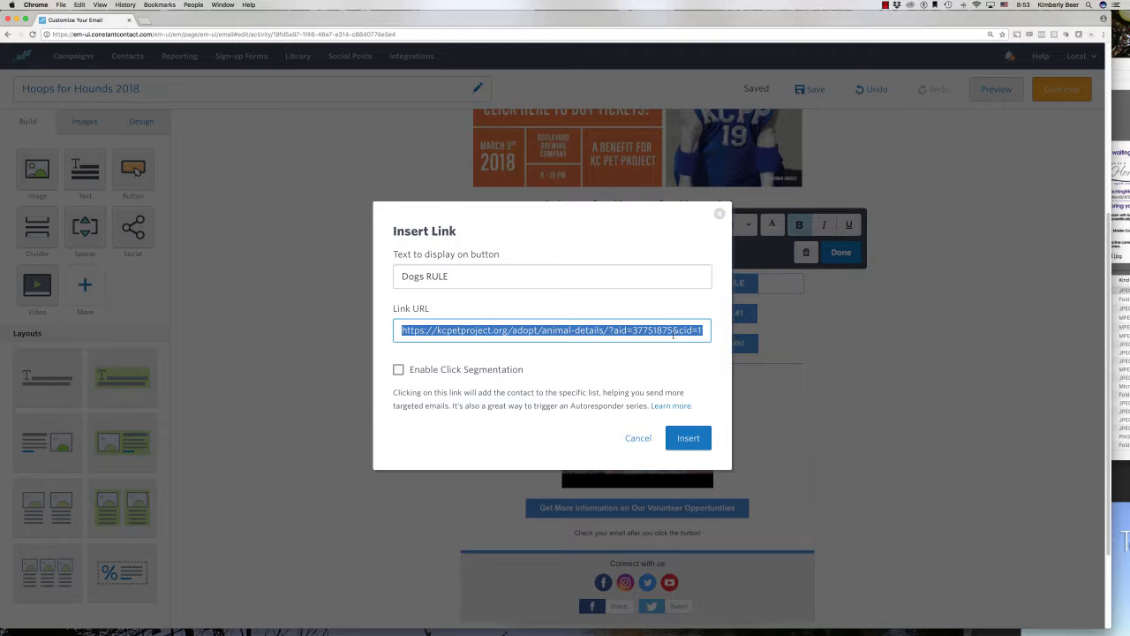
pyautogui.click(399, 370)
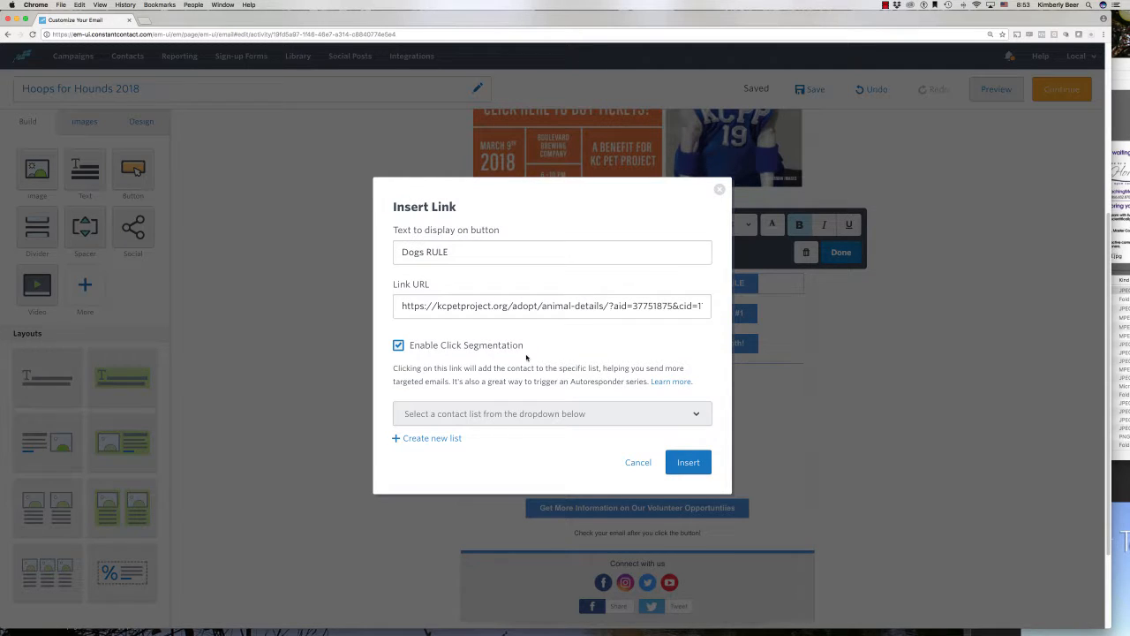
pyautogui.click(510, 415)
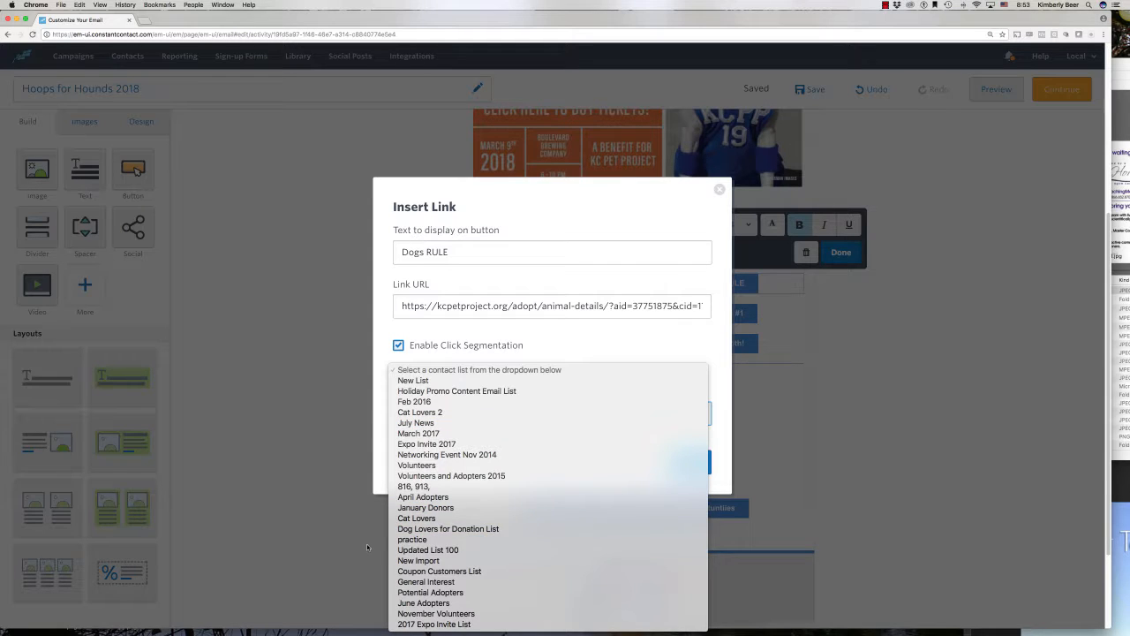
pyautogui.click(446, 530)
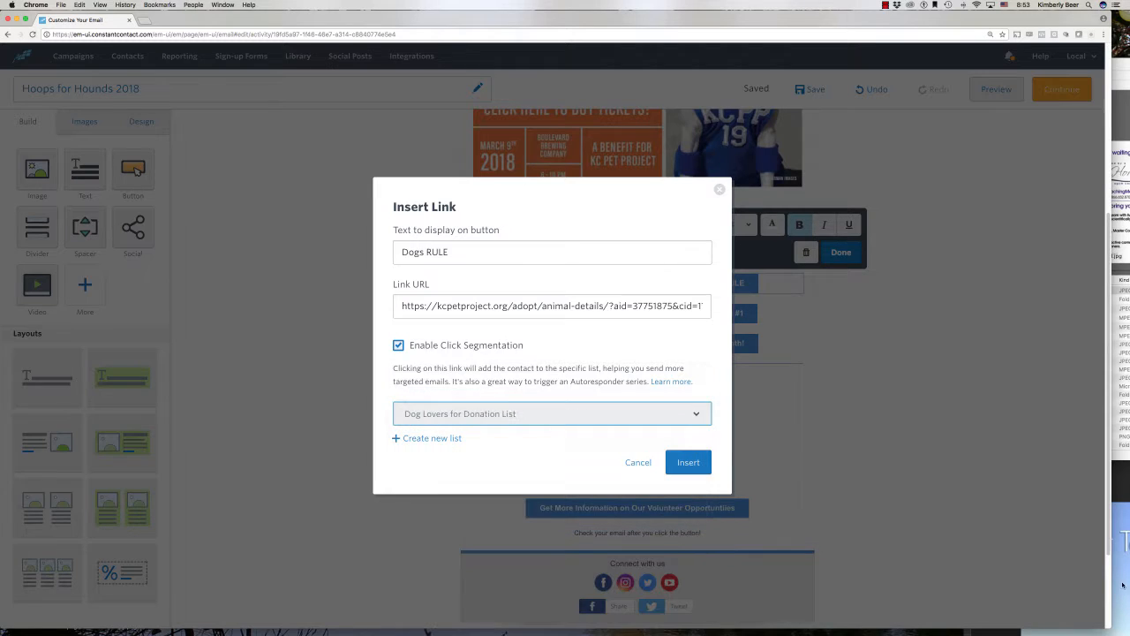
pyautogui.click(693, 465)
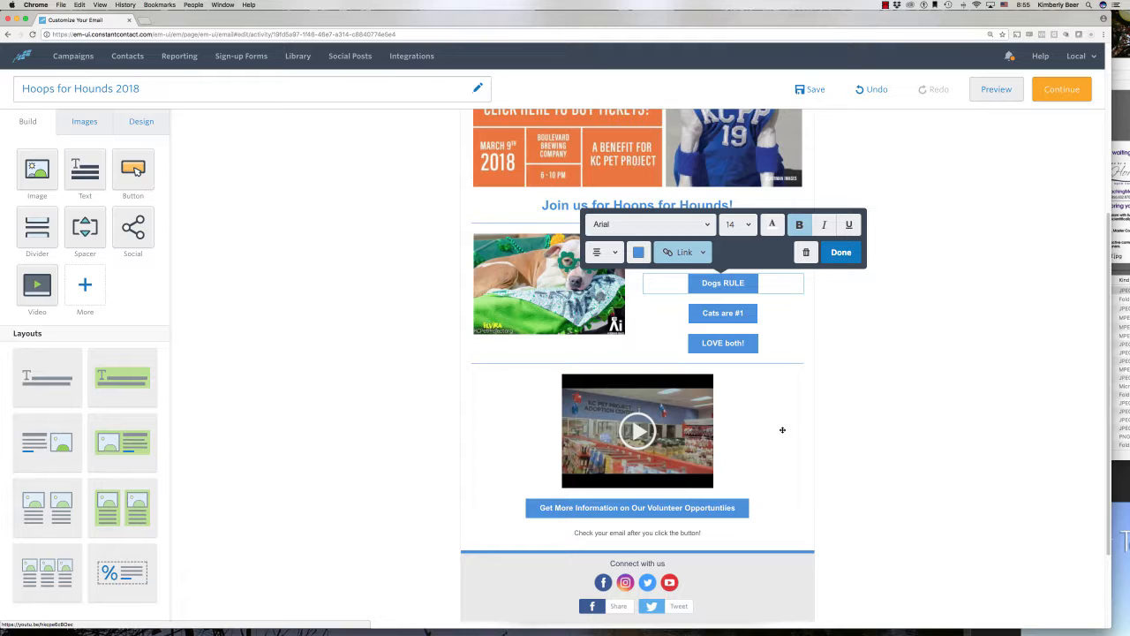
pyautogui.click(844, 253)
# Begin a link for the volunteer information button with click segmentation enabled and look through the available contact lists
pyautogui.scroll(-2, 888, 381)
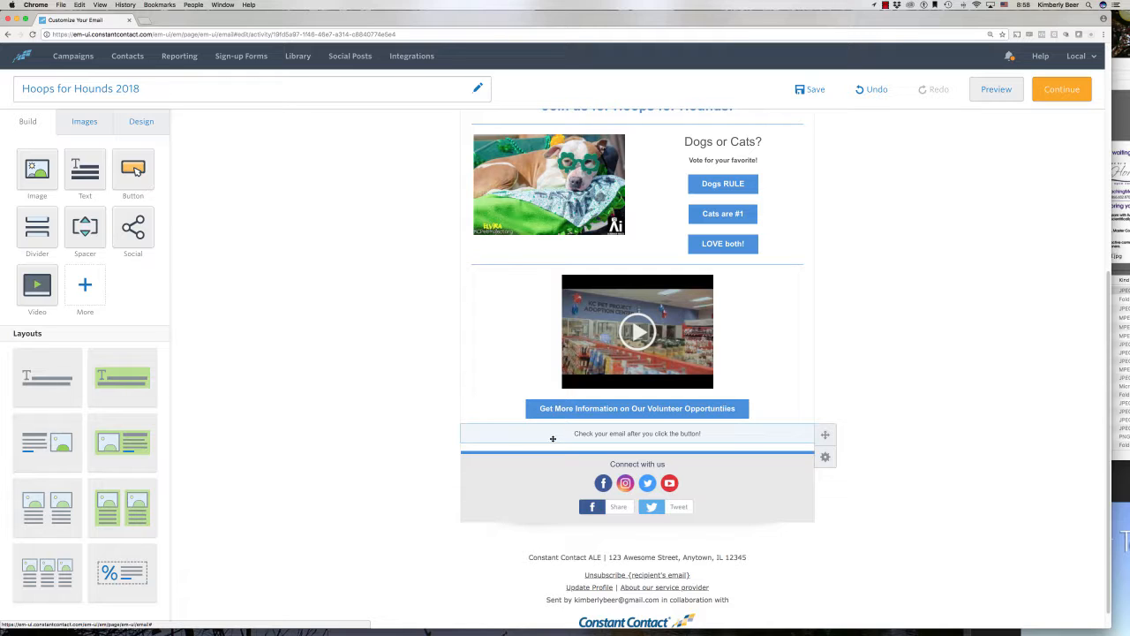
pyautogui.click(746, 404)
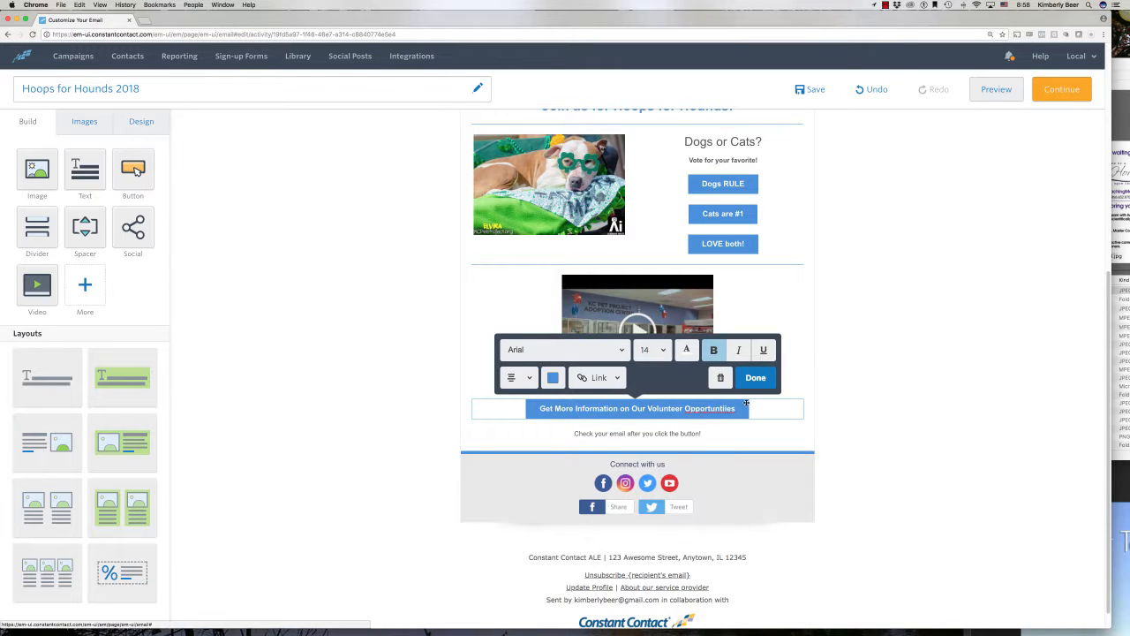
pyautogui.click(601, 379)
pyautogui.click(589, 398)
pyautogui.click(398, 370)
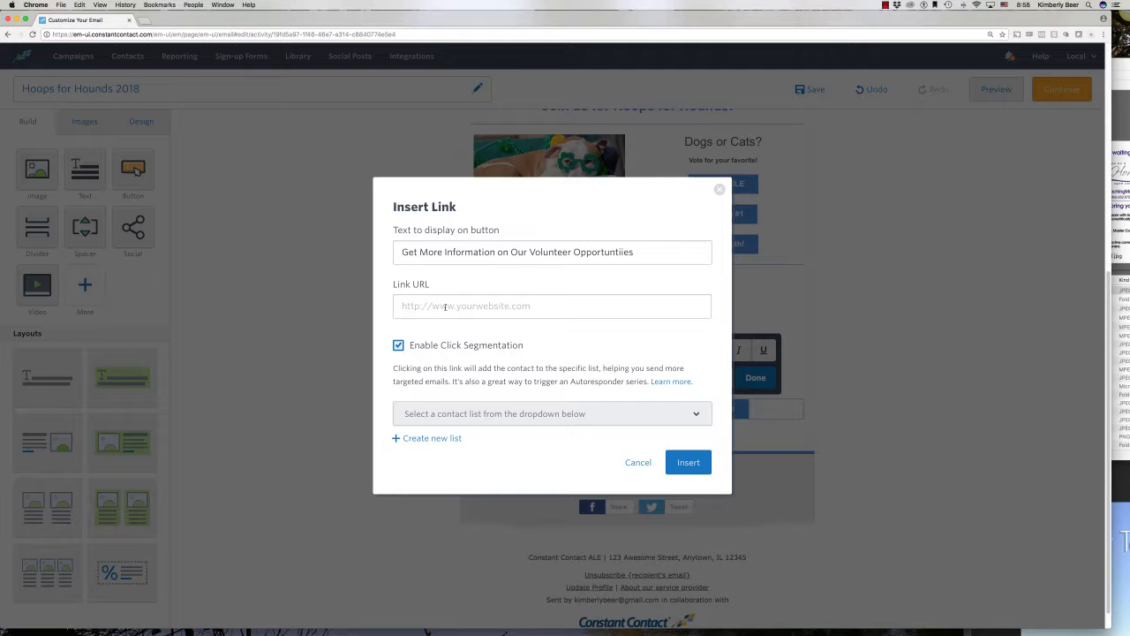
pyautogui.click(627, 414)
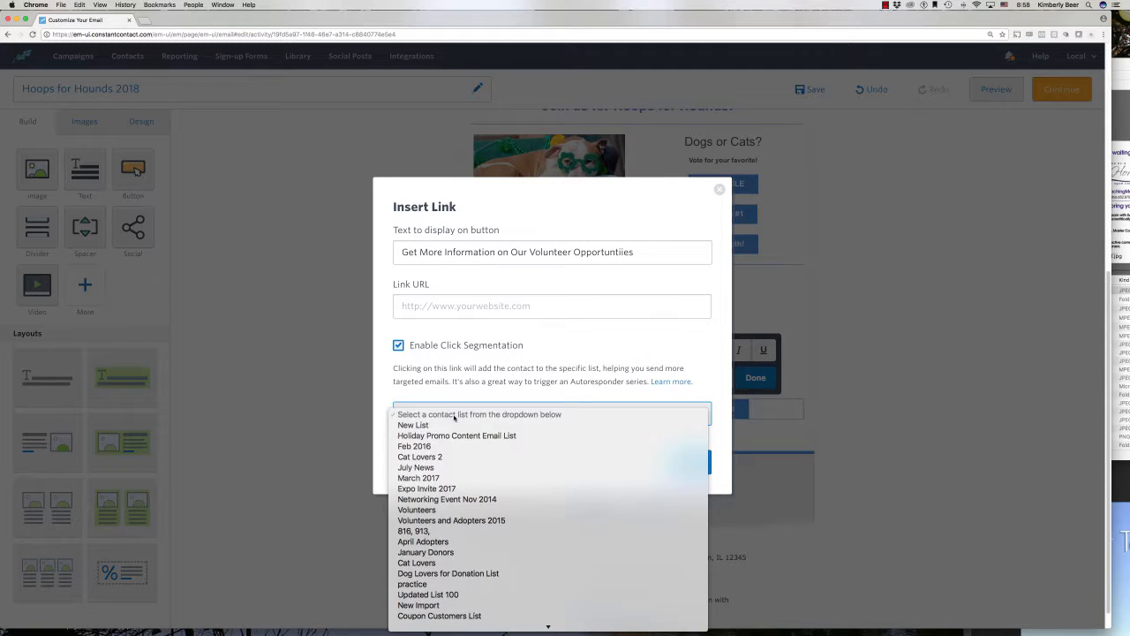
pyautogui.moveTo(459, 627)
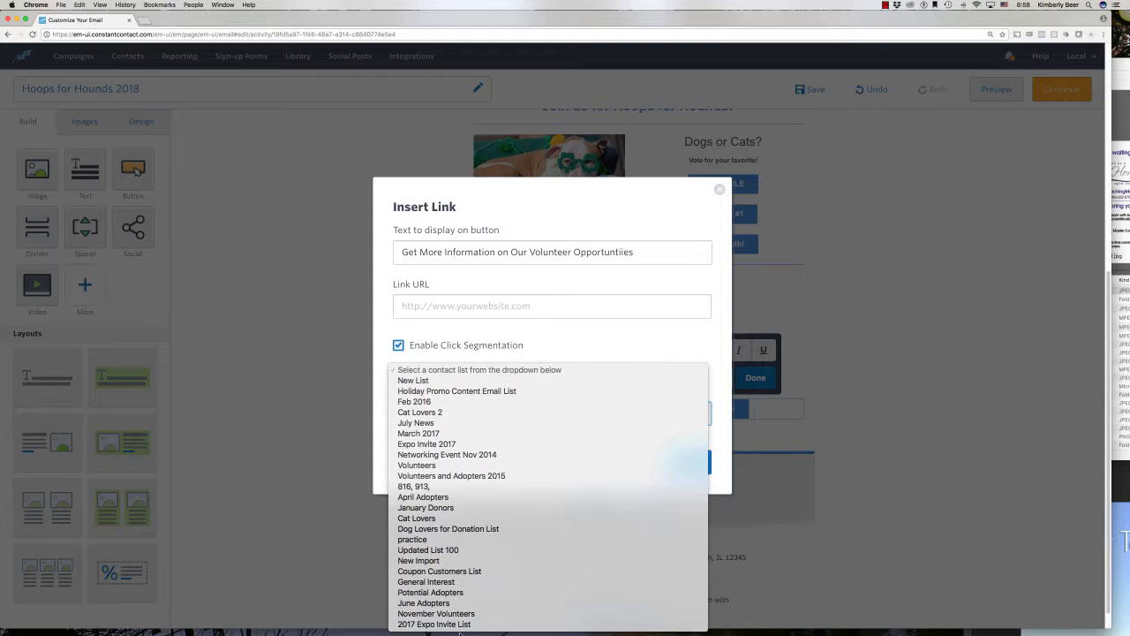
pyautogui.click(558, 342)
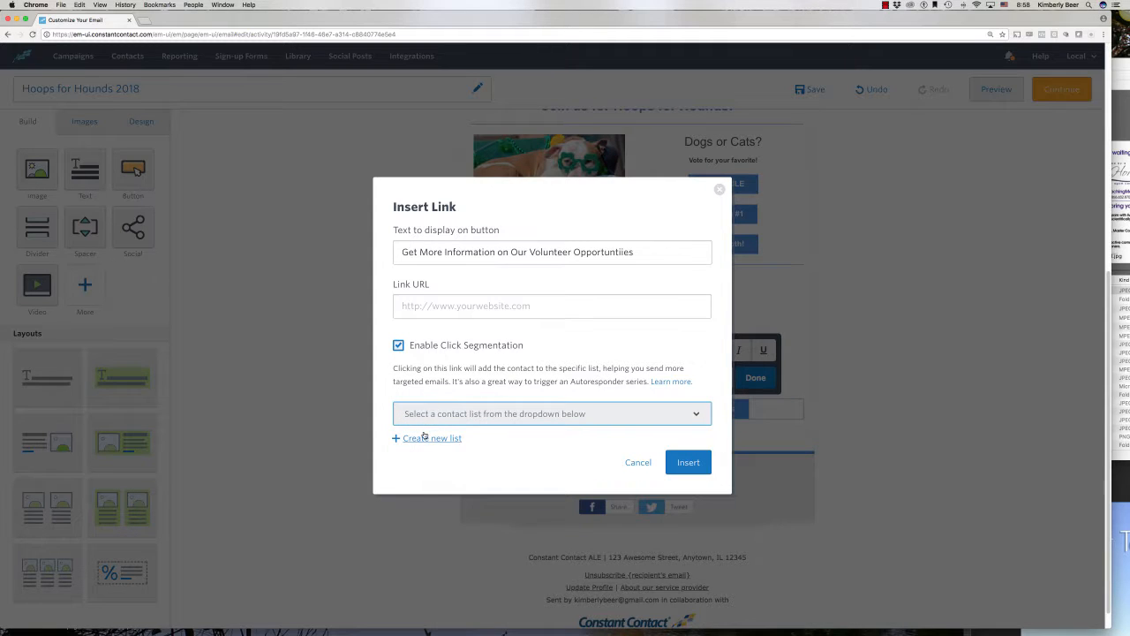
# Create a new contact list named "New Volunteer Maybes" for click segmentation and cancel the link insertion
pyautogui.click(424, 439)
pyautogui.click(522, 342)
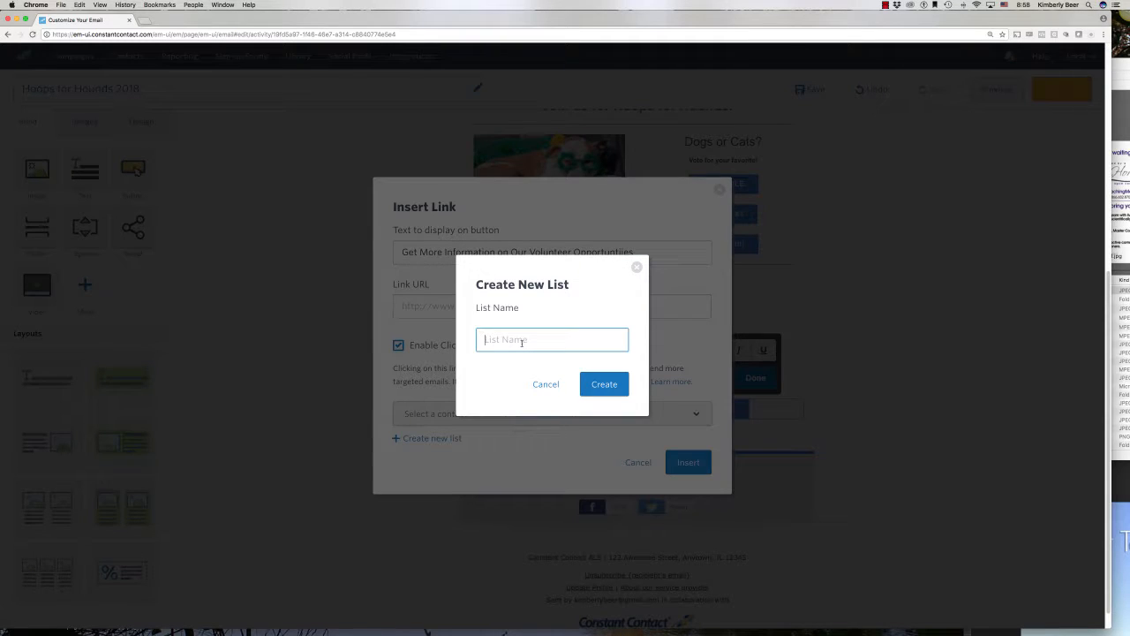
pyautogui.write('Vounte')
pyautogui.press('BackSpace')
pyautogui.press('BackSpace')
pyautogui.press('BackSpace')
pyautogui.press('BackSpace')
pyautogui.press('BackSpace')
pyautogui.press('BackSpace')
pyautogui.write('New Volunteer Maybes')
pyautogui.click(608, 387)
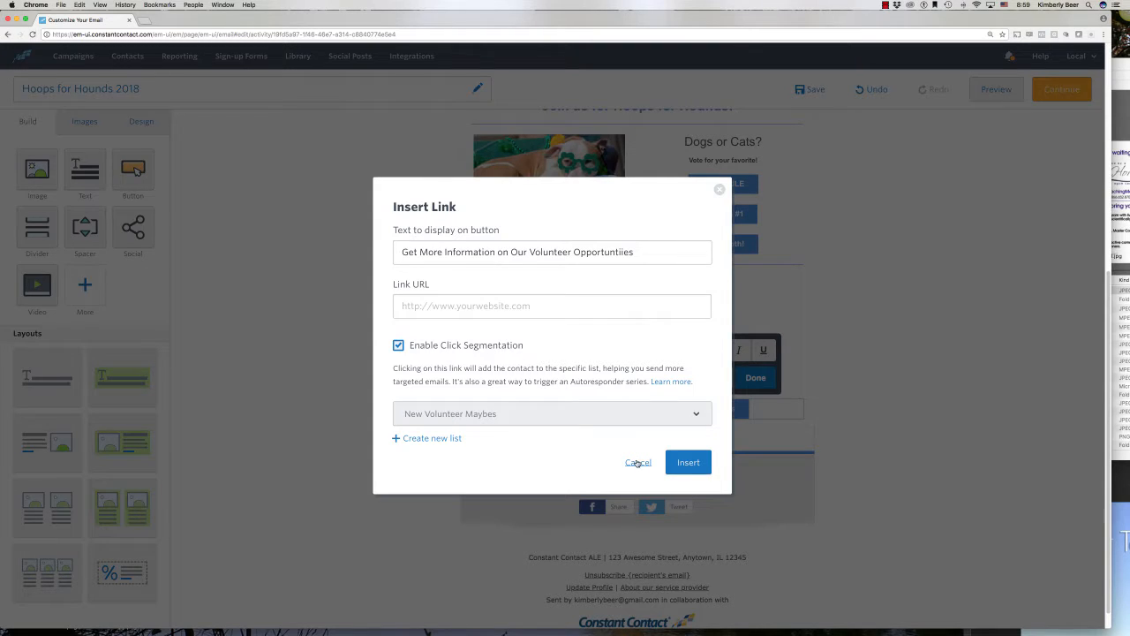
pyautogui.click(638, 462)
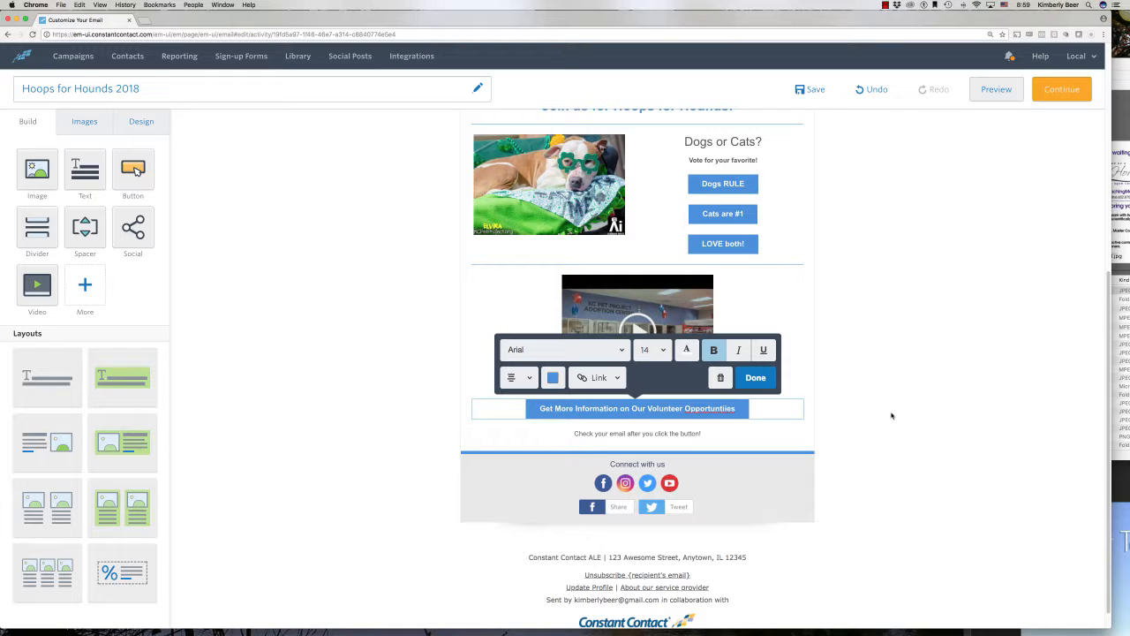
# Correct the misspelled last word of the volunteer button's text to "Opportunities"
pyautogui.doubleClick(687, 408)
pyautogui.rightClick(691, 399)
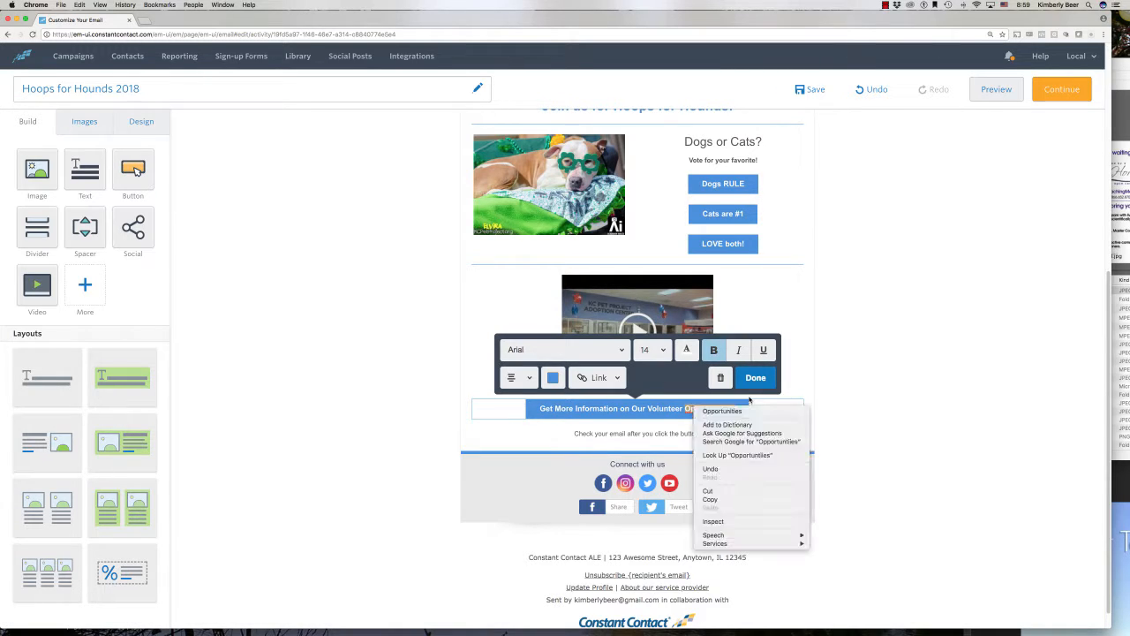
pyautogui.click(717, 407)
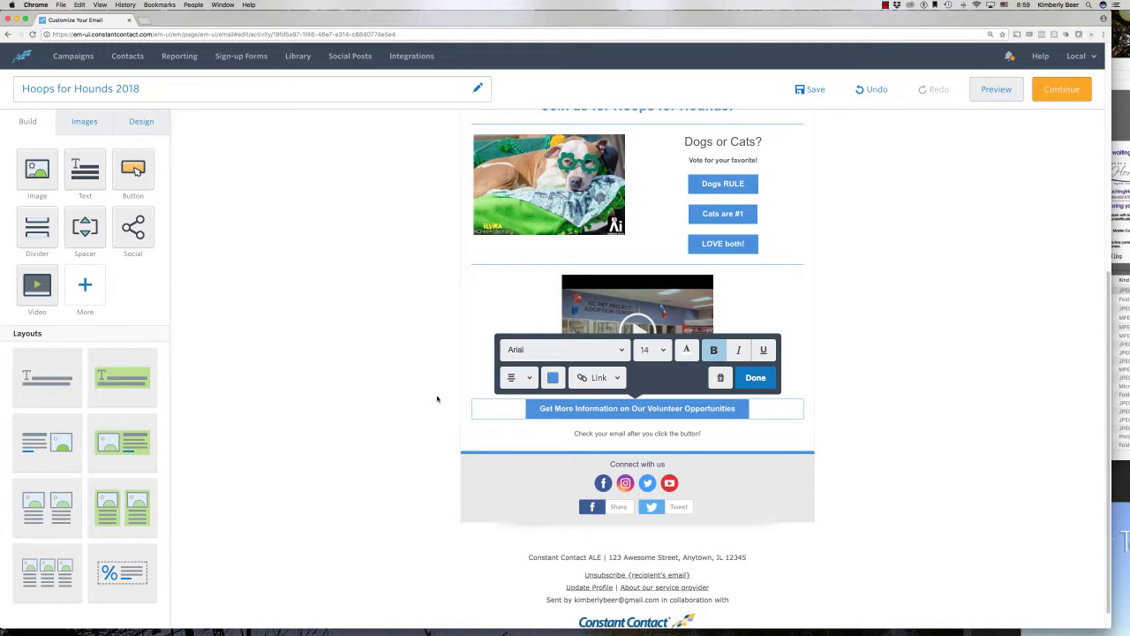